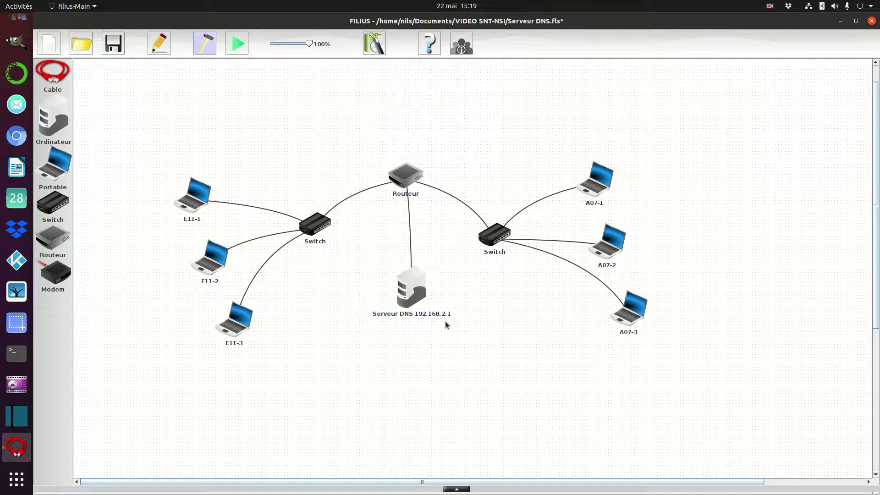
Start simulation mode and install Ligne de commande on laptop E11-2
left_click(238, 44)
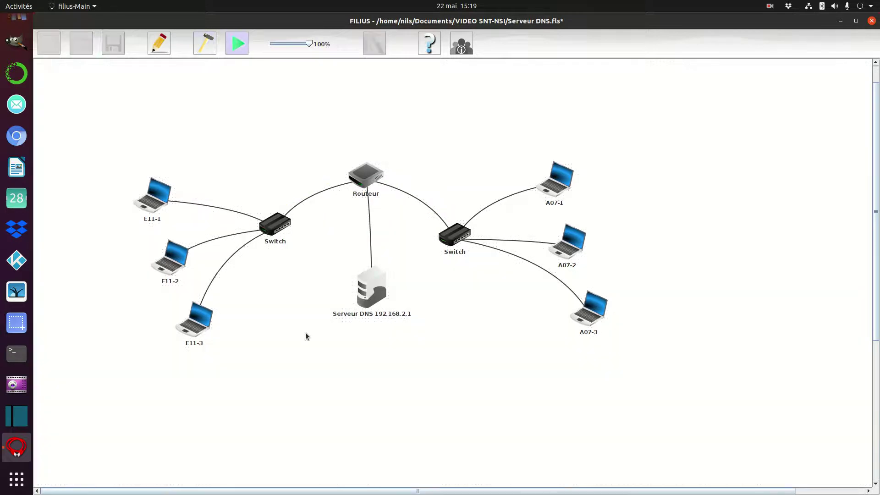
left_click(170, 266)
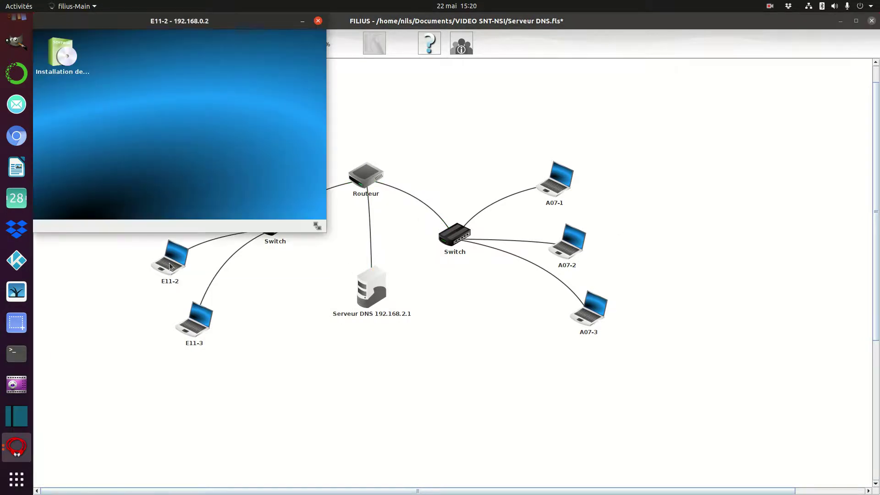
left_click(56, 45)
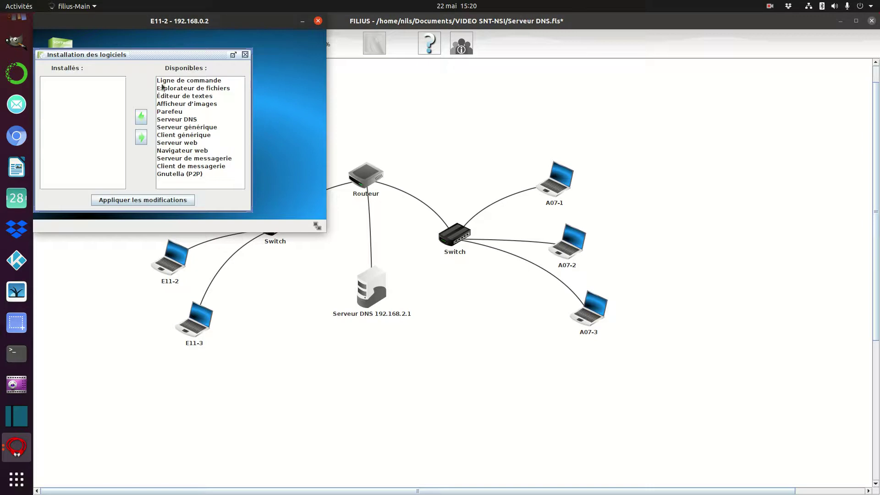
left_click(172, 81)
left_click(142, 117)
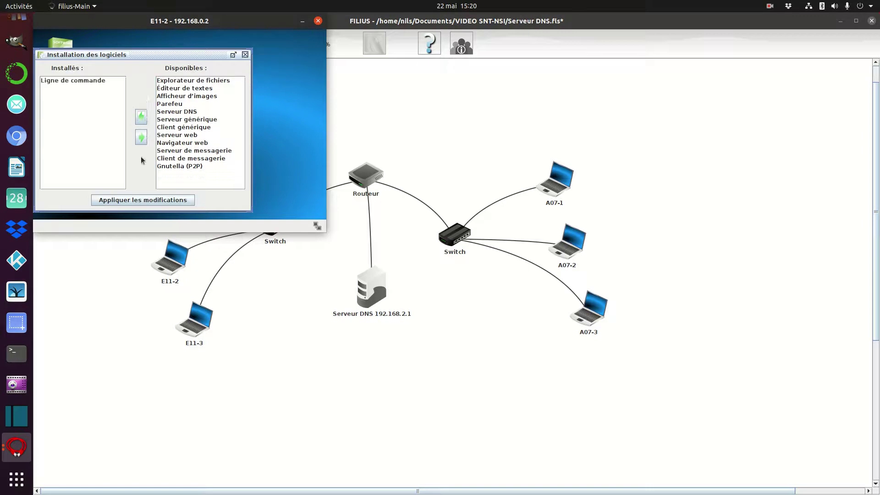
left_click(135, 201)
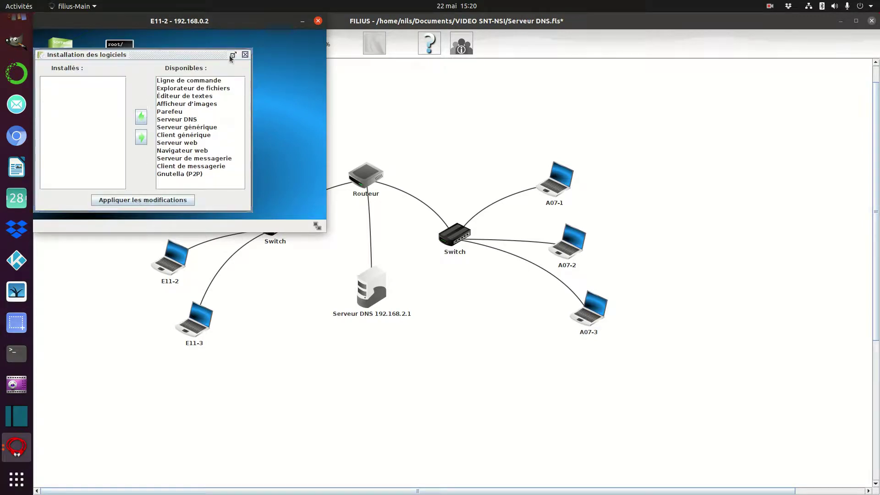
left_click(244, 55)
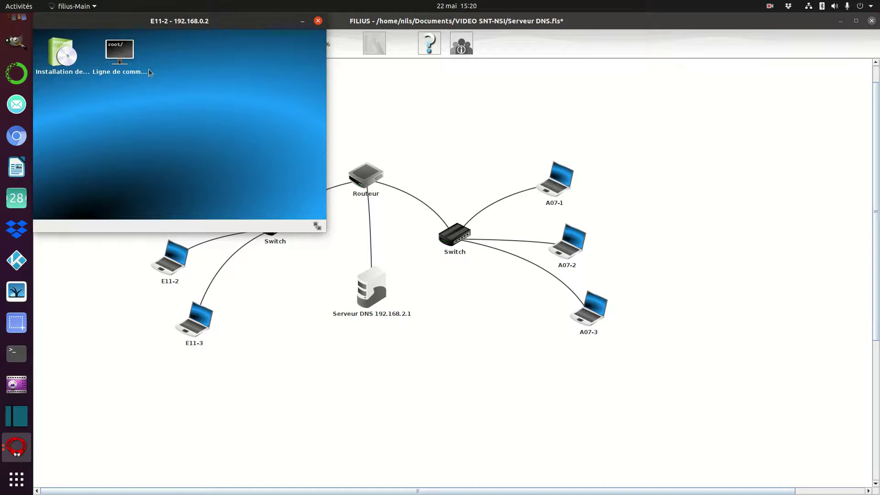
From E11-2's command line, ping 192.168.1.1 and then ping the hostname A07-1
left_click(125, 45)
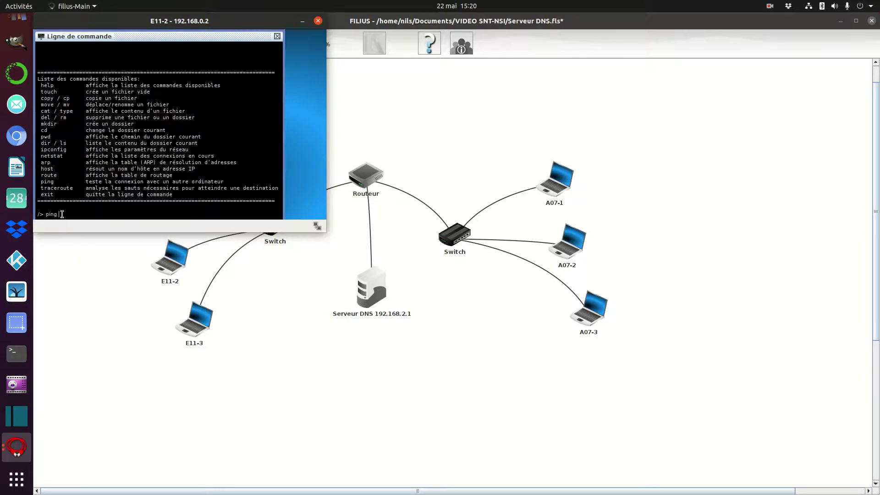
mouse_move(557, 186)
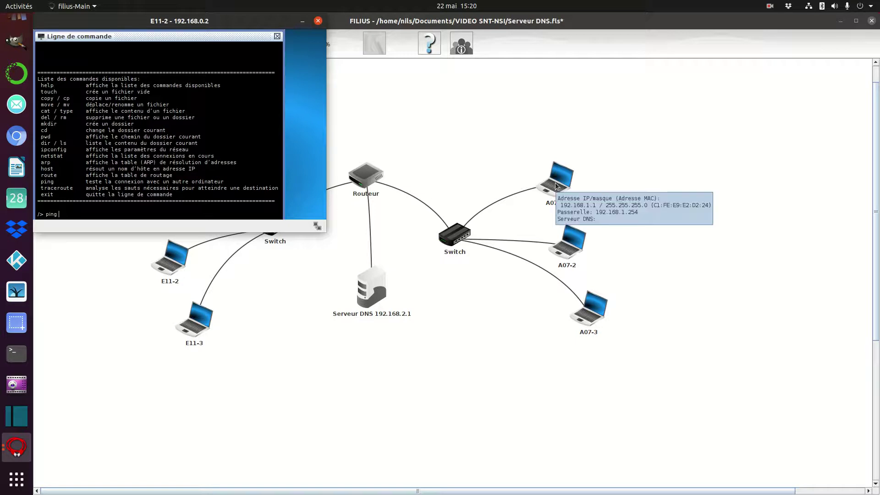
type("2.168.1.")
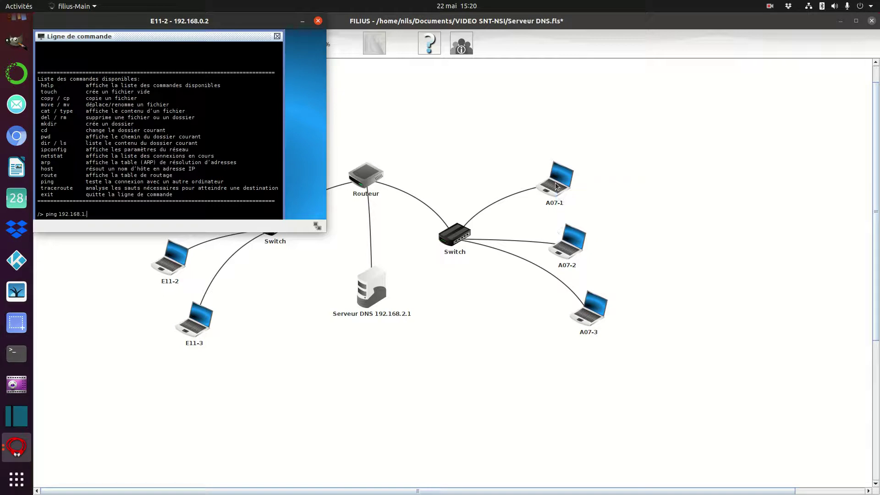
type("1")
key("Return")
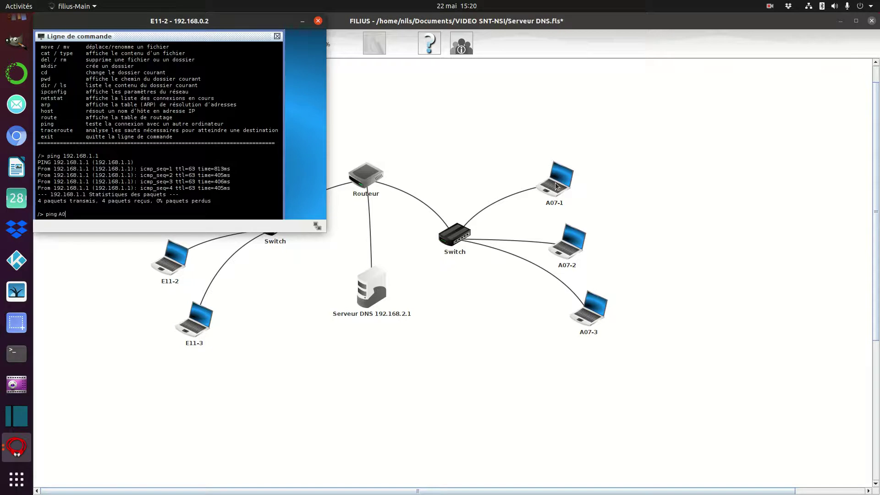
type("-1")
key("Return")
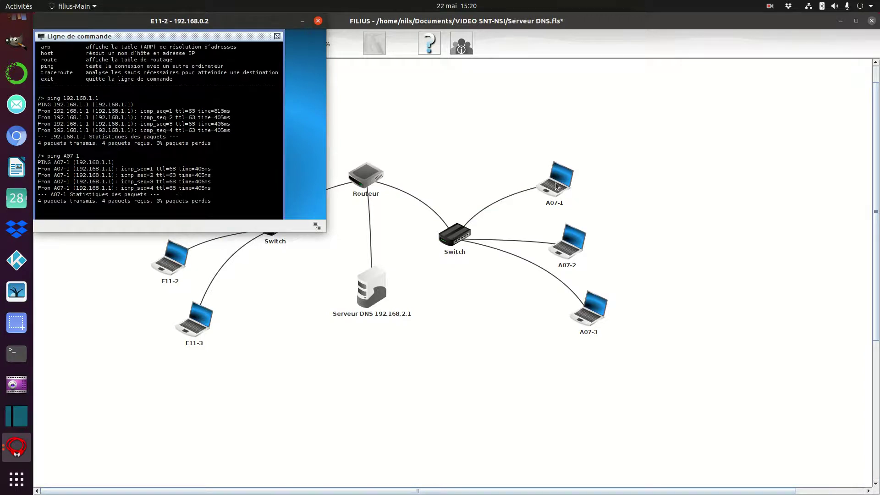
Close E11-2's desktop, return to design mode and place a new Ordinateur above the router
left_click(318, 22)
left_click(205, 43)
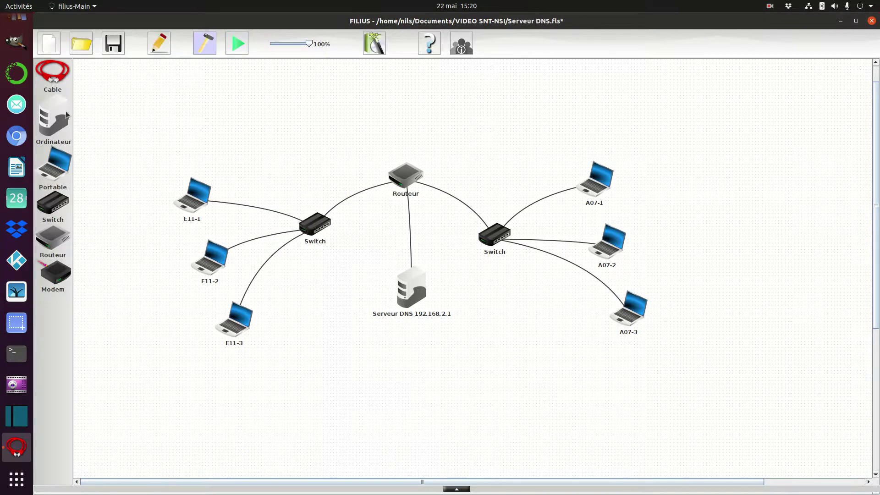
left_click_drag(53, 120, 405, 99)
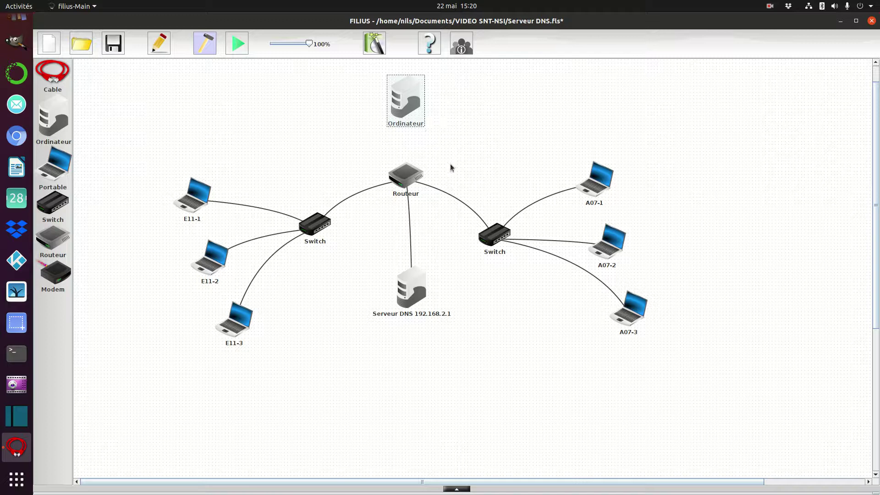
Add a fourth local network interface to the router through its connection management
left_click(405, 177)
double_click(405, 177)
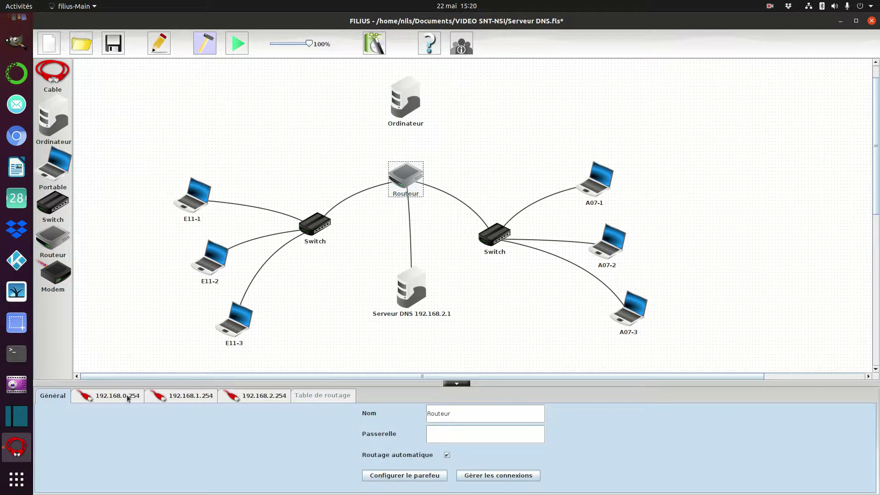
left_click(504, 477)
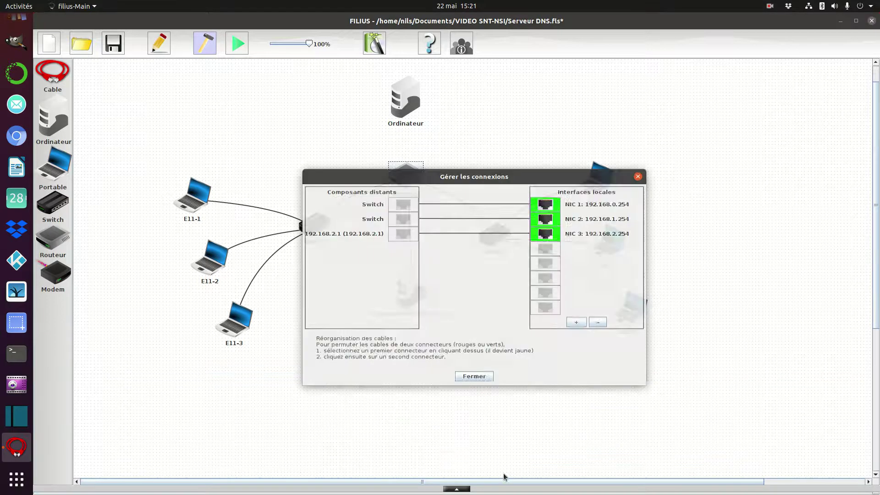
left_click(575, 328)
left_click(474, 388)
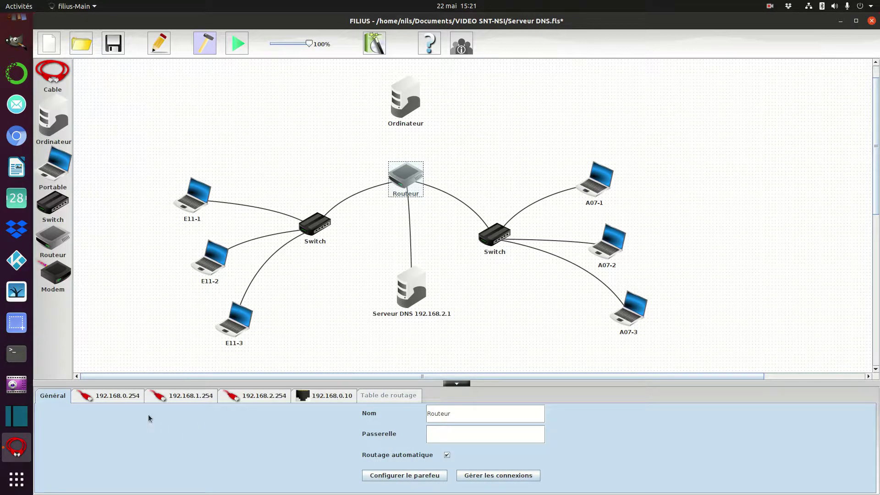
Review the router's three connected interfaces and set the new unconnected interface's IP address to 192.168.3.254
left_click(110, 398)
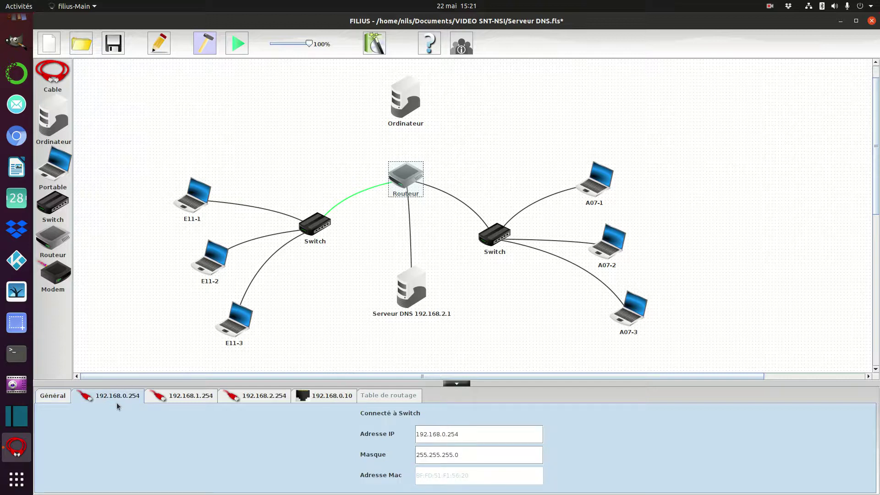
left_click(179, 395)
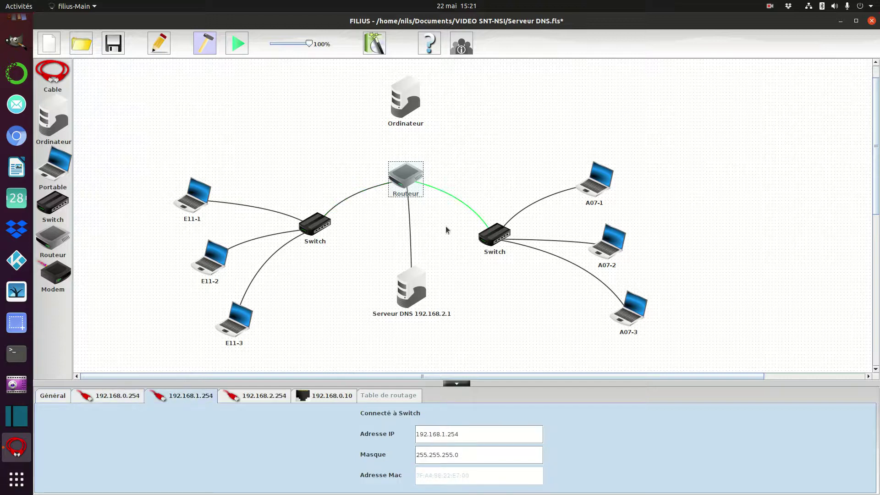
left_click(263, 397)
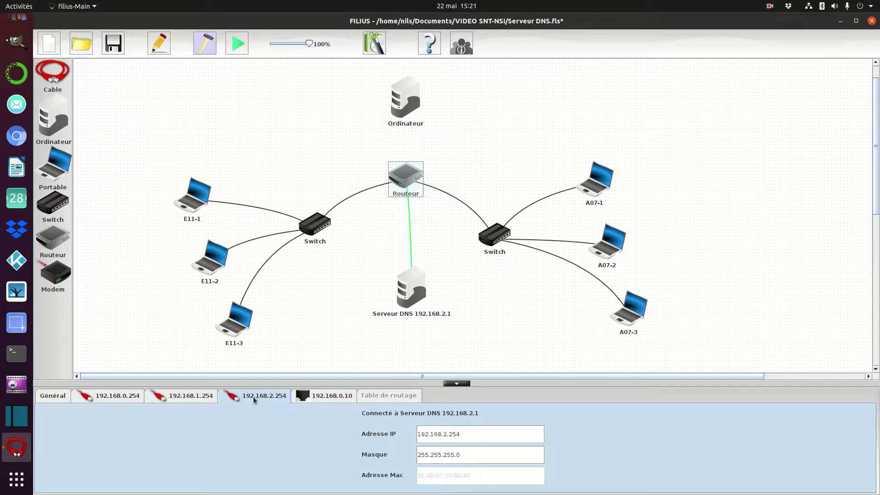
left_click(324, 396)
left_click_drag(445, 434, 486, 425)
type("3.254")
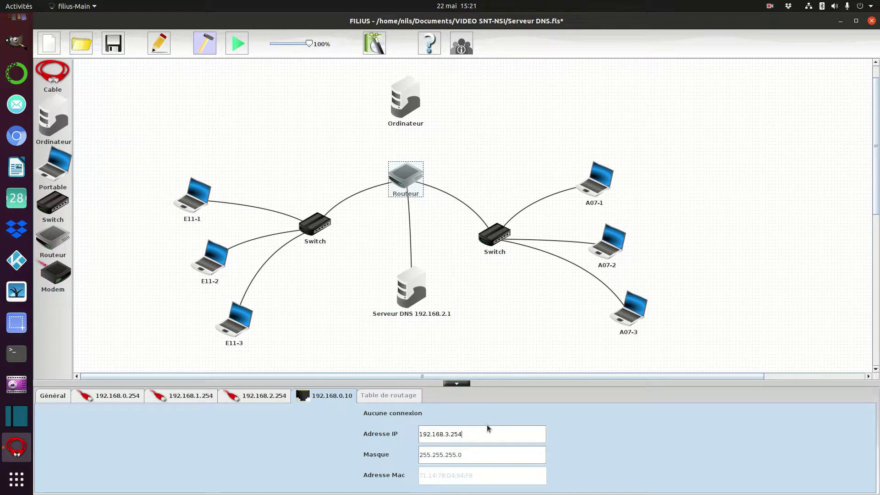
Connect the new computer to the router with a cable
left_click(468, 290)
left_click(46, 76)
left_click(405, 103)
left_click(407, 178)
left_click(205, 46)
Rename the new computer above the router as Serveur Web
left_click(411, 105)
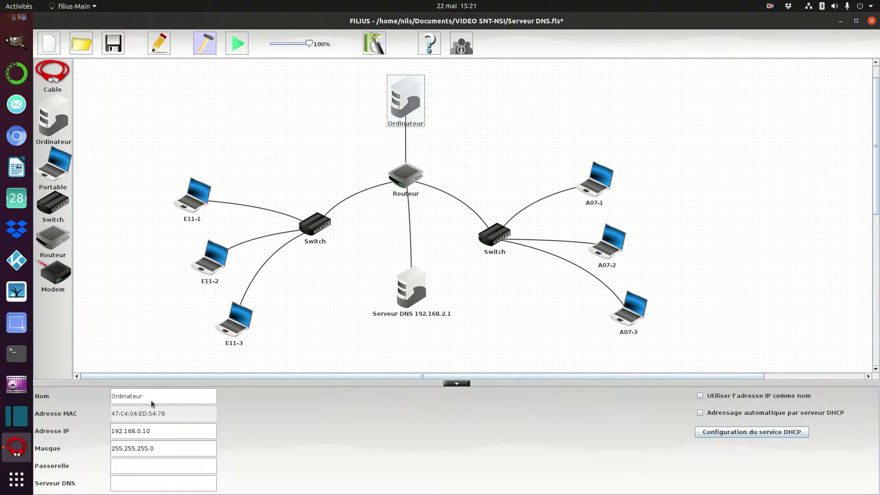
double_click(144, 397)
key("BackSpace")
type("Serveur Web")
Set Serveur Web's gateway to 192.168.3.254, DNS server to 192.168.2.1 and IP address to 192.168.3.1, and append 192.168.3.1 to its name
left_click(130, 466)
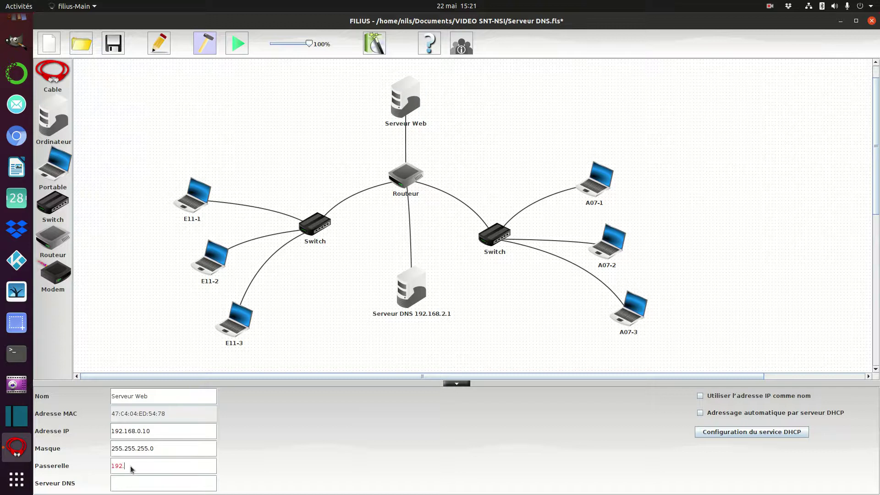
type("192.168.3.254")
left_click(139, 482)
type("192.168.2.1")
left_click(153, 434)
left_click_drag(153, 434, 136, 433)
type("3.1")
type(" 192.168")
left_click(306, 336)
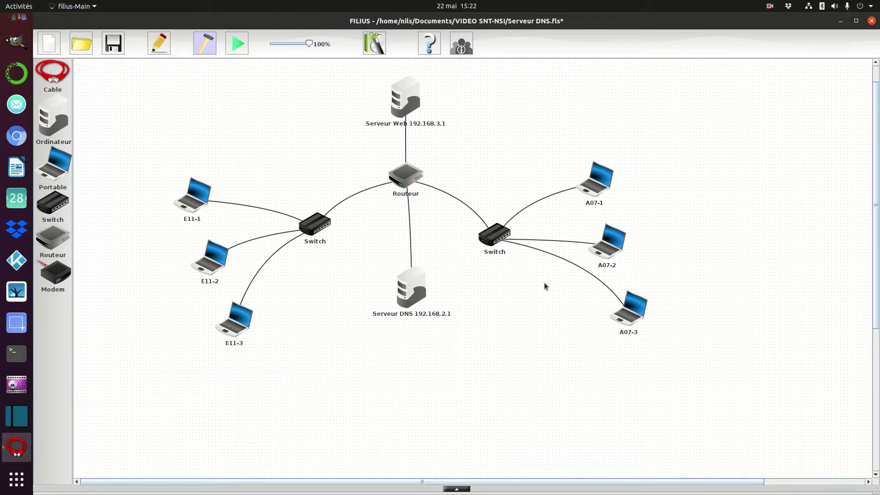
Start simulation mode and install Serveur web, Éditeur de textes and Explorateur de fichiers on the Serveur Web computer
left_click(239, 48)
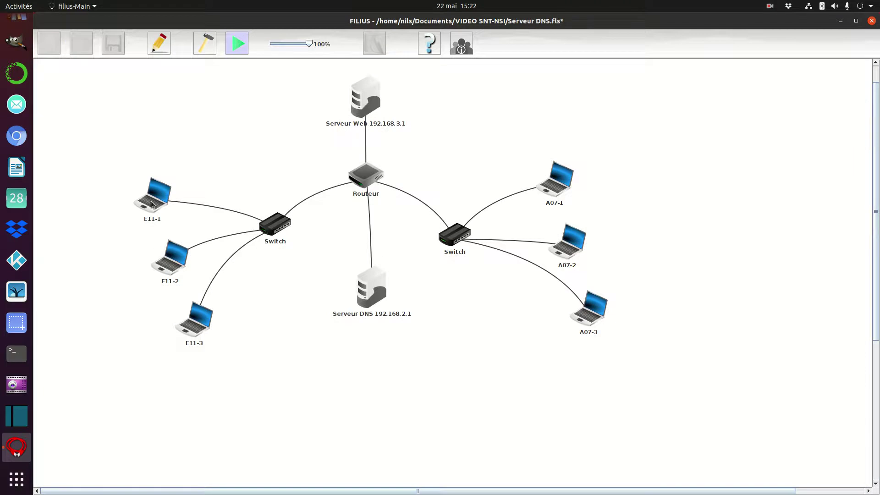
mouse_move(359, 94)
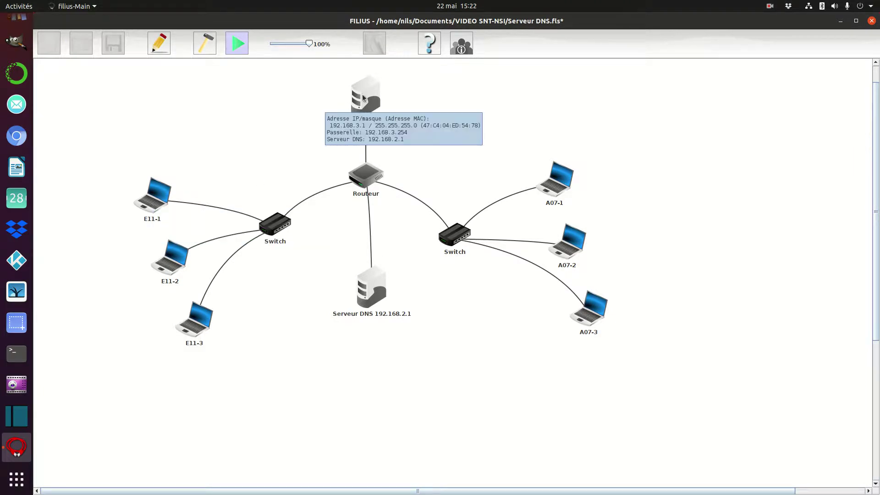
left_click(362, 95)
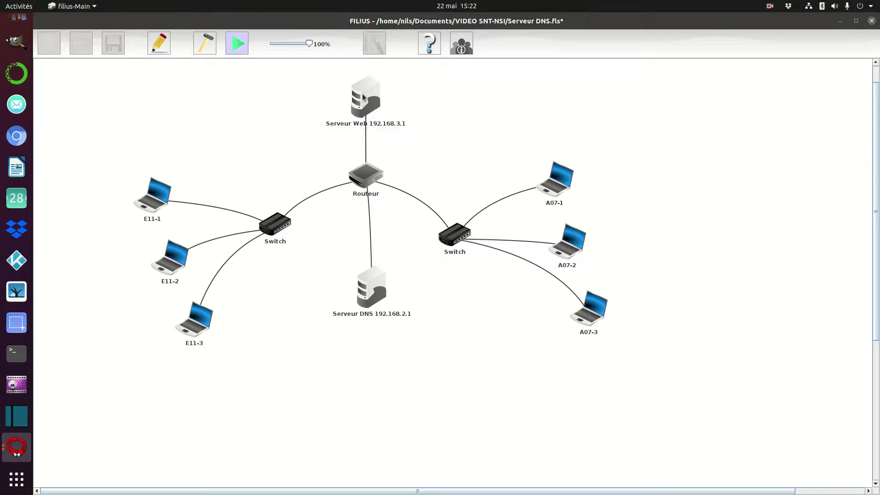
left_click(392, 54)
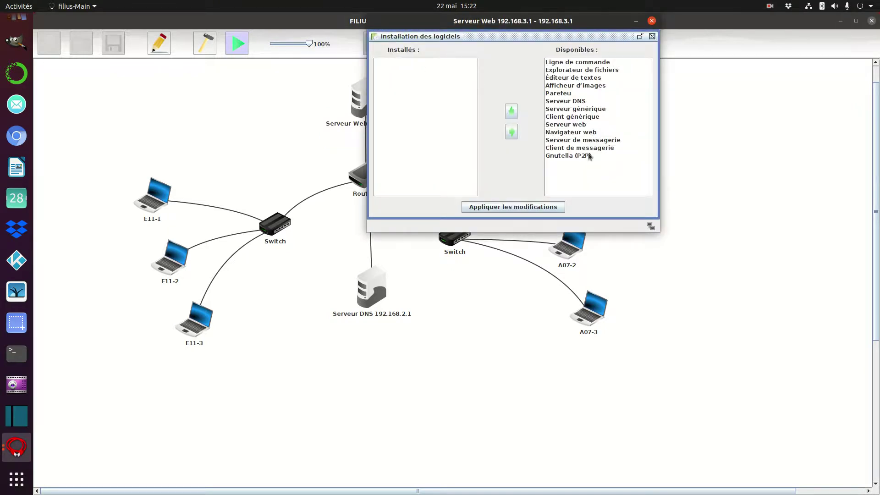
left_click(578, 124)
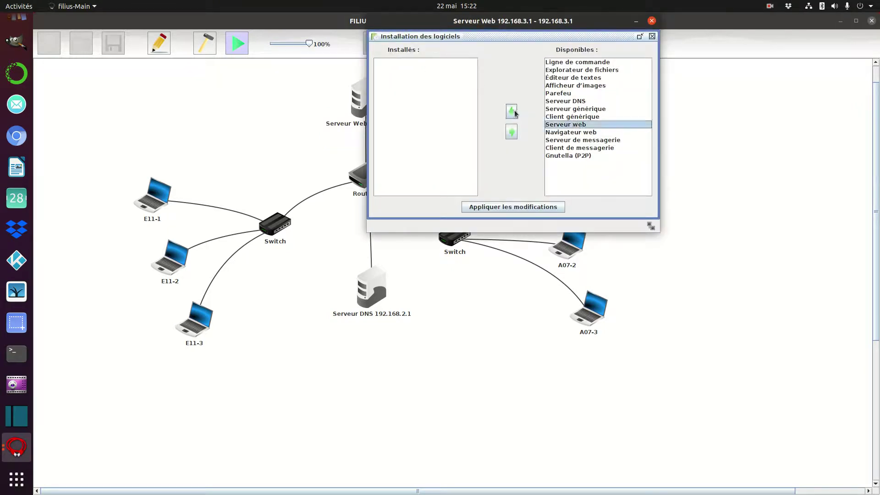
left_click(512, 111)
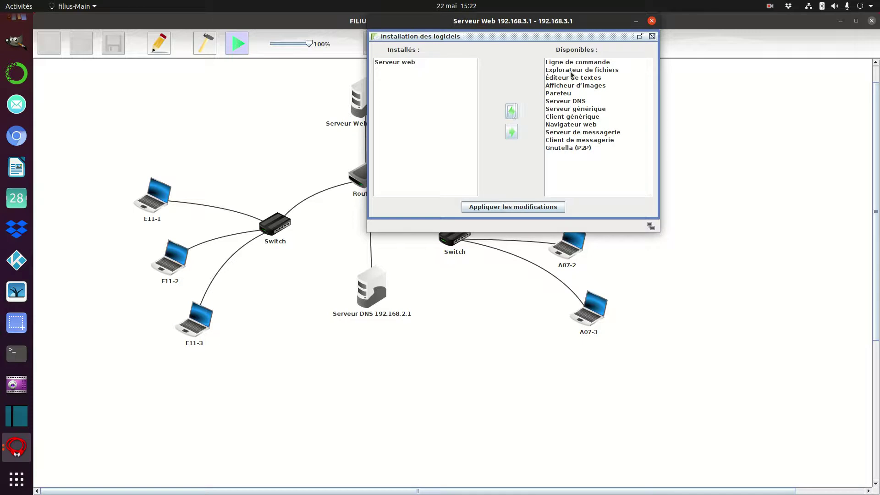
left_click(573, 78)
left_click(511, 112)
left_click(570, 70)
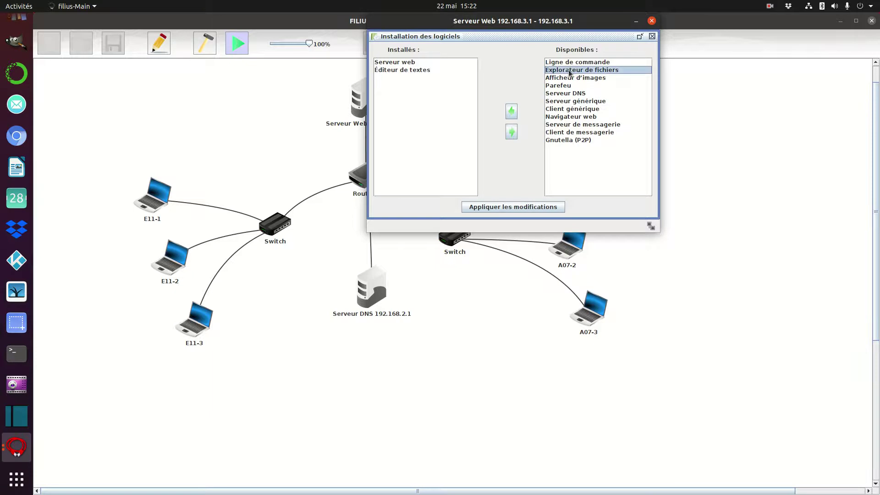
left_click(511, 111)
left_click(515, 207)
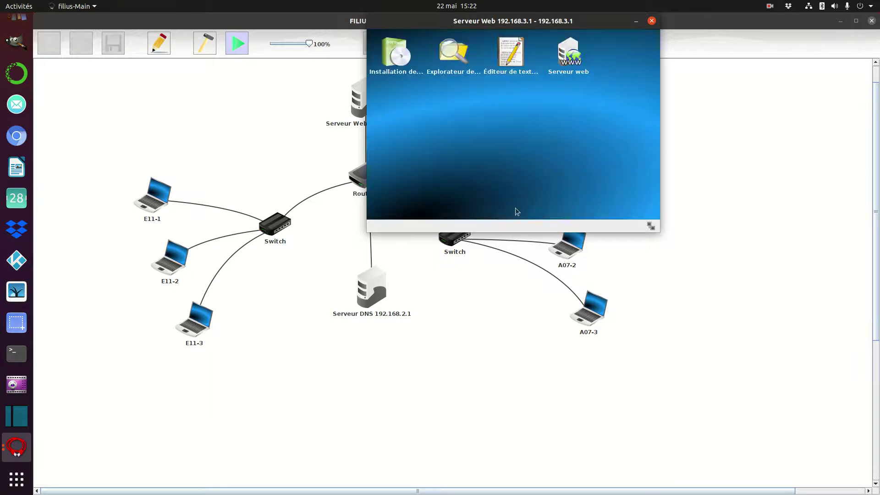
Open the Serveur web application on the Serveur Web computer and start the service
left_click(577, 57)
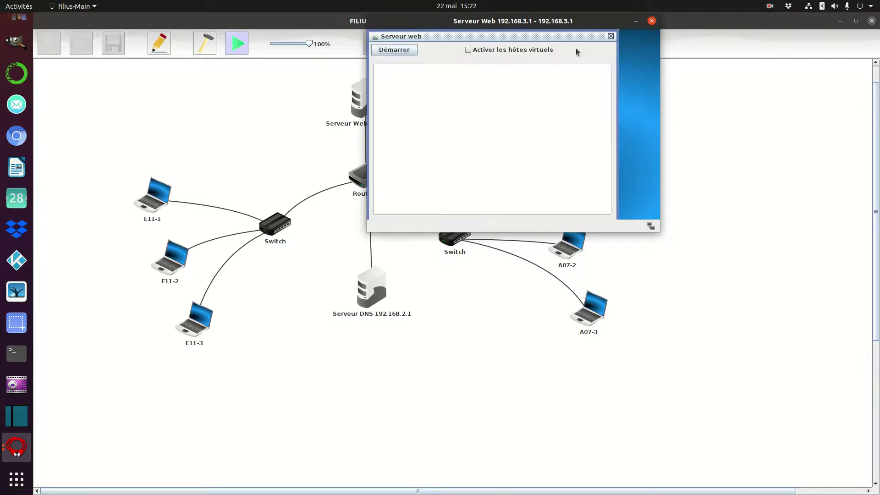
left_click(402, 50)
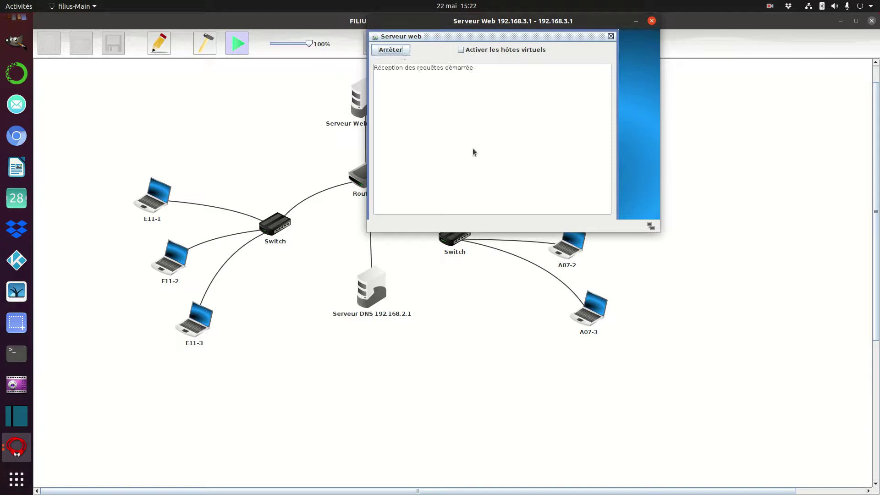
Install Navigateur web on the E11-1 computer, closing its command line beforehand
left_click(148, 207)
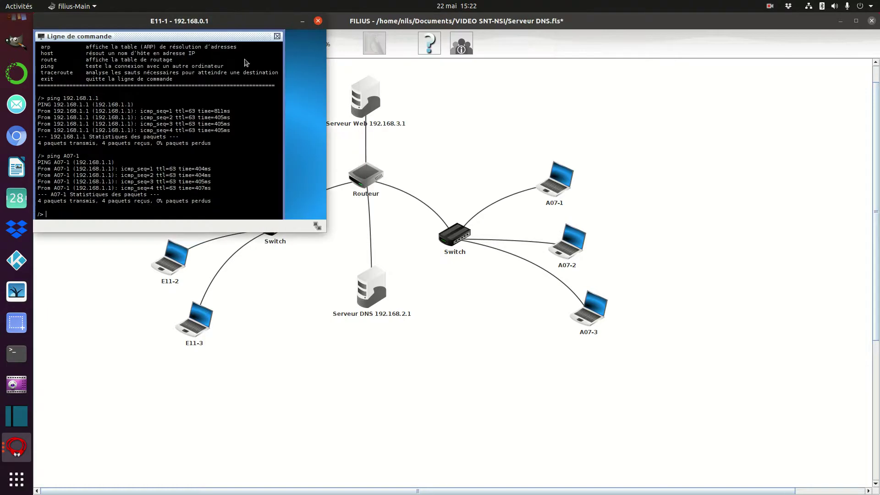
left_click(277, 36)
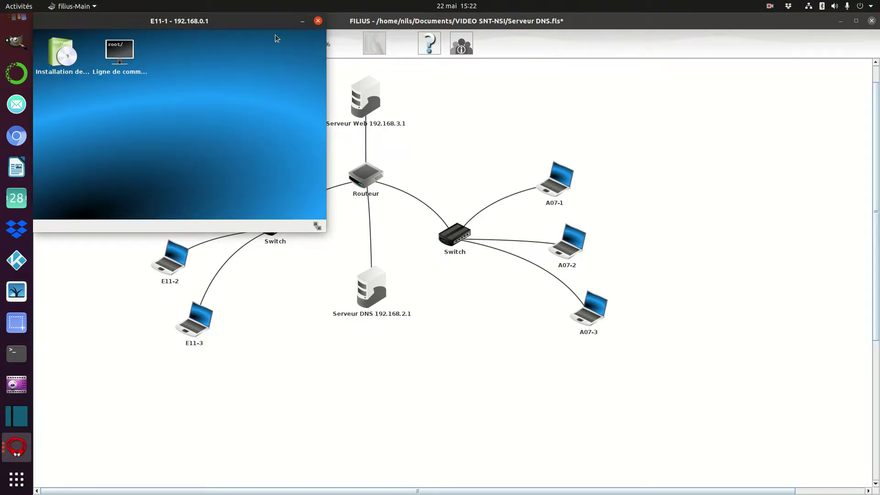
double_click(64, 53)
left_click(191, 143)
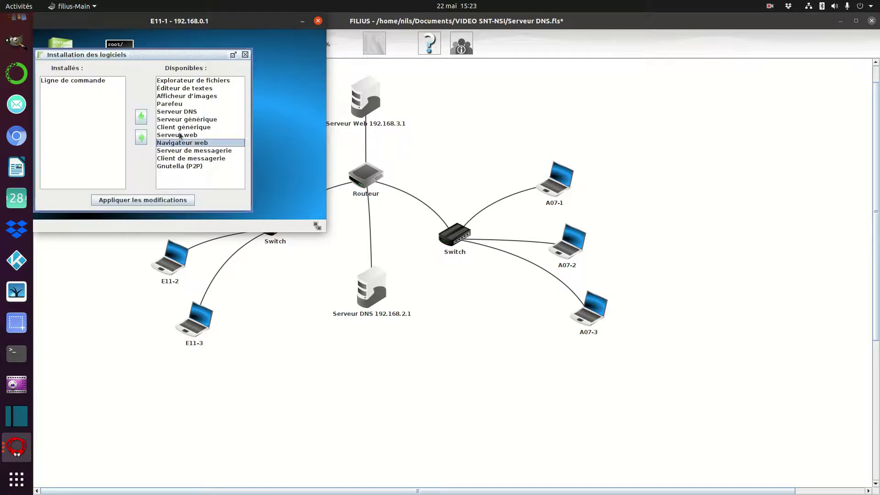
left_click(141, 116)
left_click(152, 199)
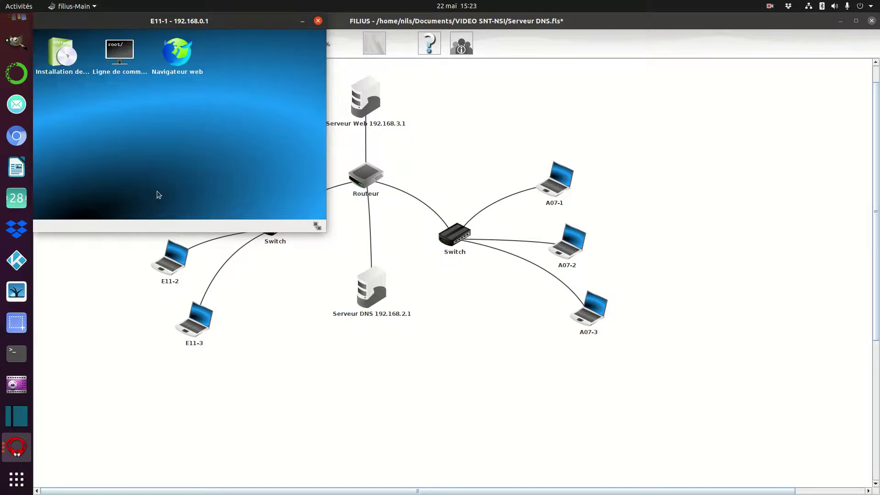
double_click(175, 49)
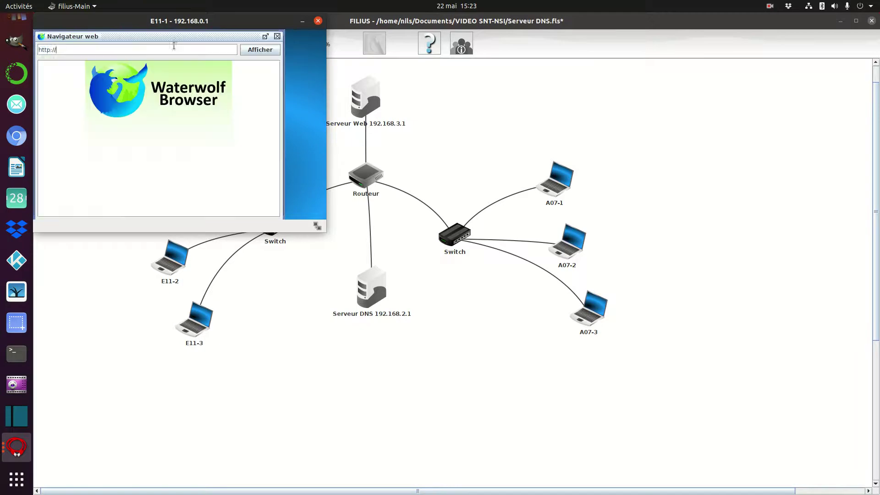
left_click_drag(173, 28, 183, 35)
left_click_drag(592, 183, 635, 169)
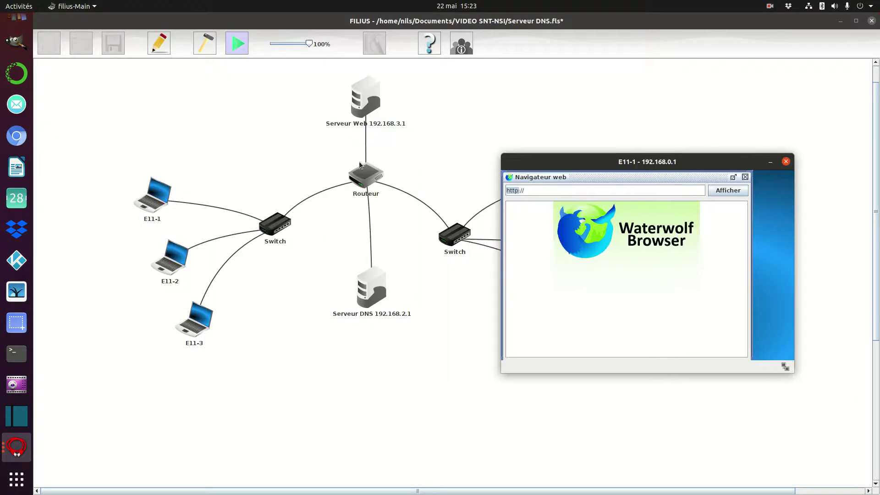
left_click(540, 190)
type("192.168.3.1/")
key("Return")
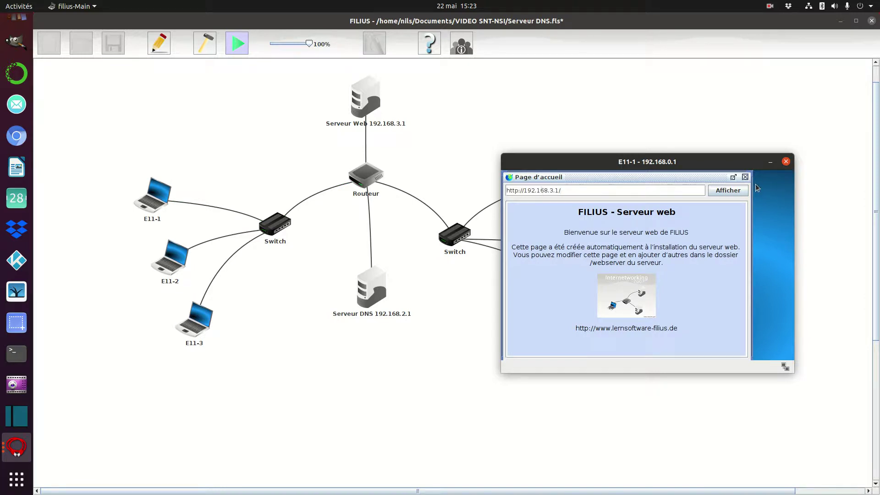
Review the Serveur web request log and examine the webserver folder's files on the Serveur Web computer
left_click(371, 101)
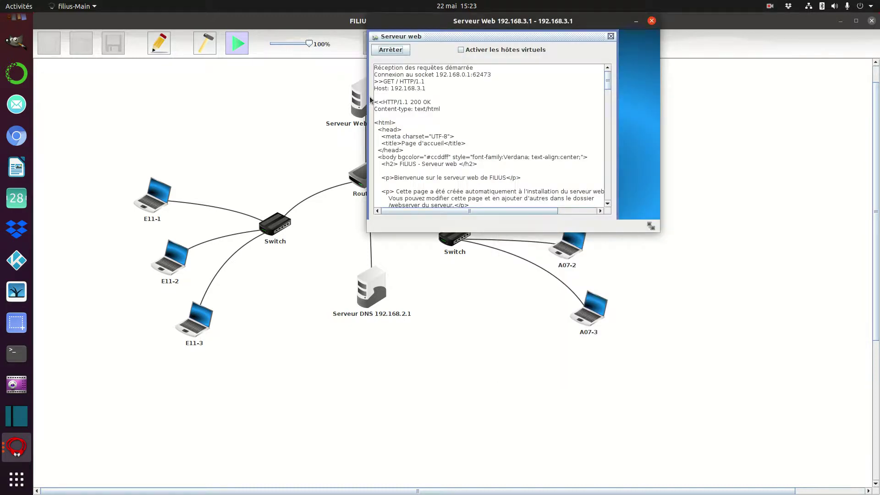
left_click(611, 36)
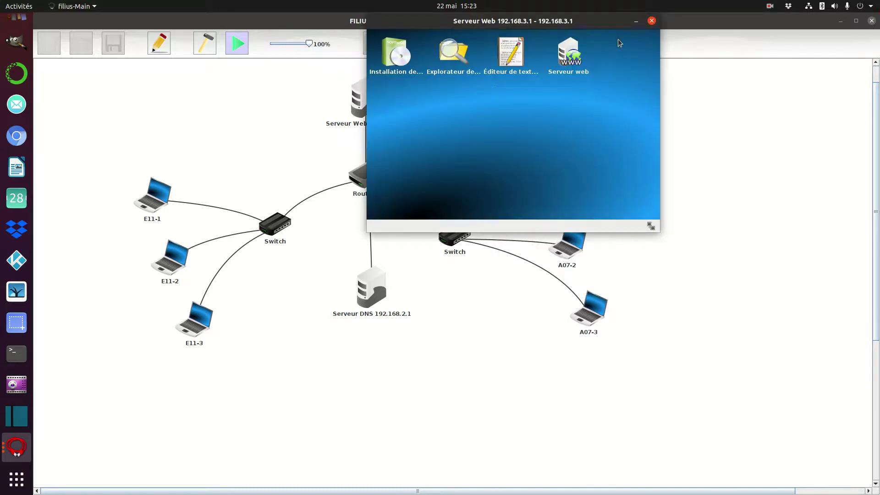
left_click(449, 54)
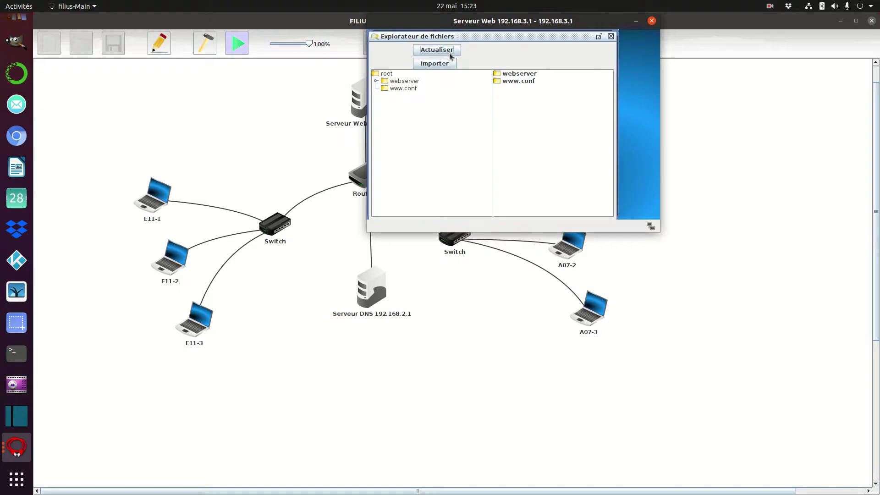
left_click(395, 82)
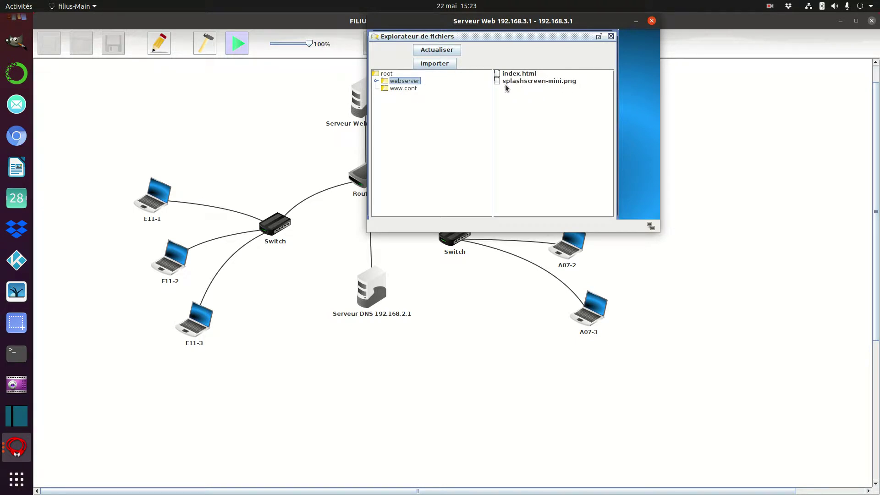
left_click(611, 37)
Open index.html from the webserver folder in Éditeur de textes on Serveur Web and examine its body section
double_click(517, 53)
left_click(388, 46)
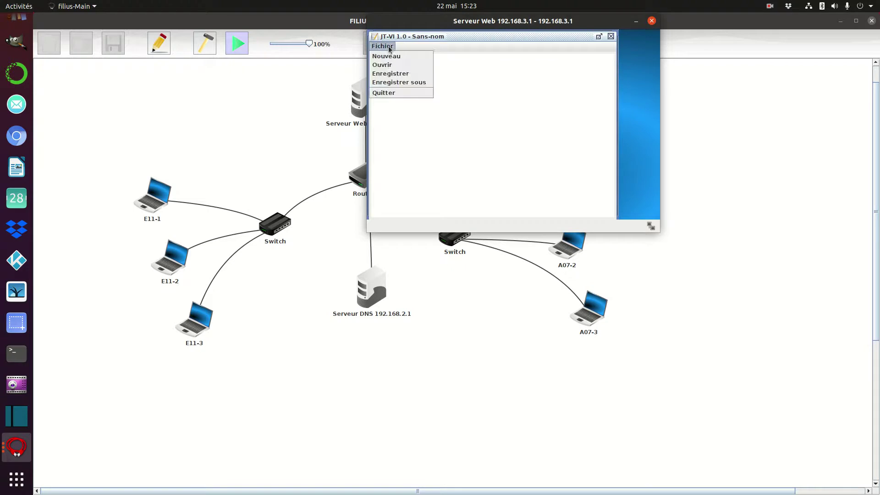
left_click(389, 64)
double_click(82, 94)
left_click(79, 93)
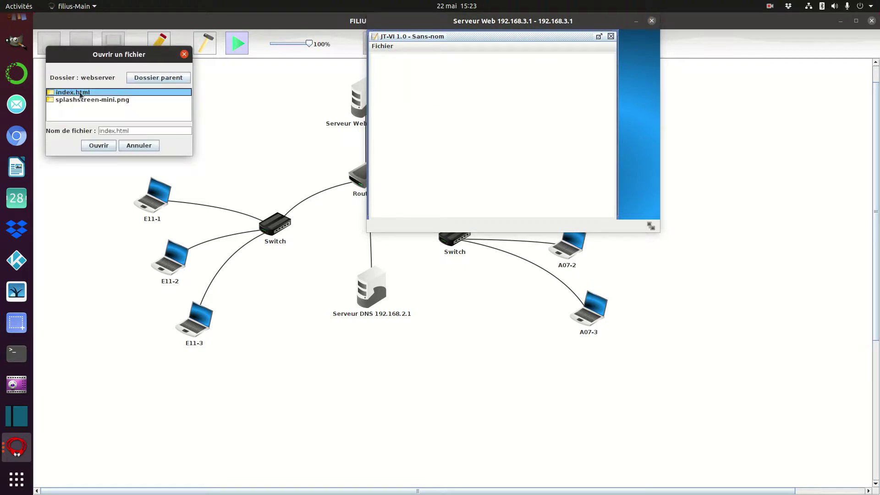
left_click(91, 146)
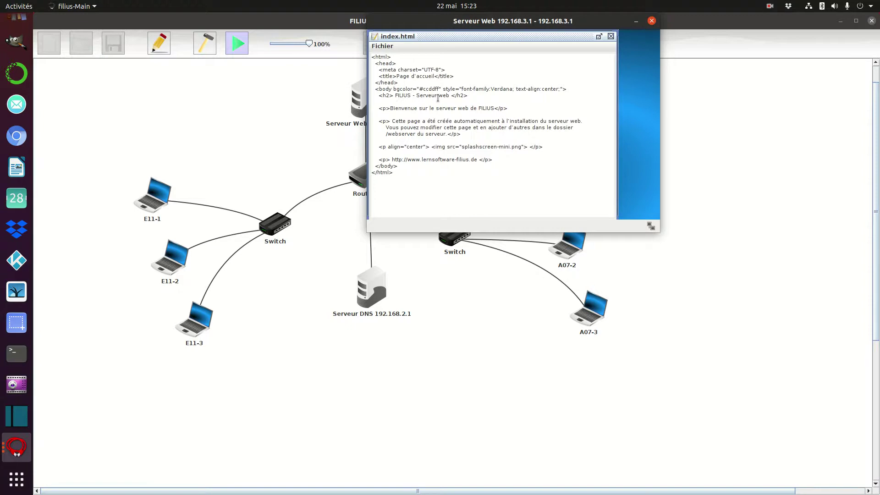
left_click_drag(374, 63, 414, 165)
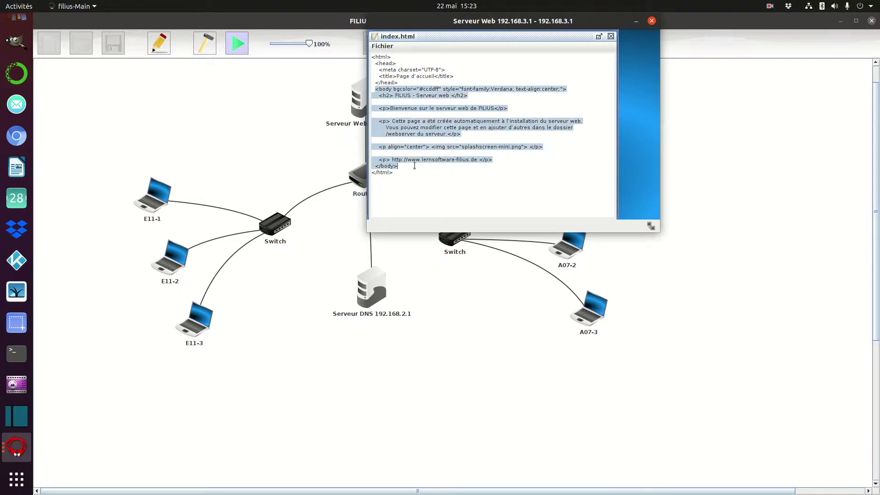
left_click(450, 95)
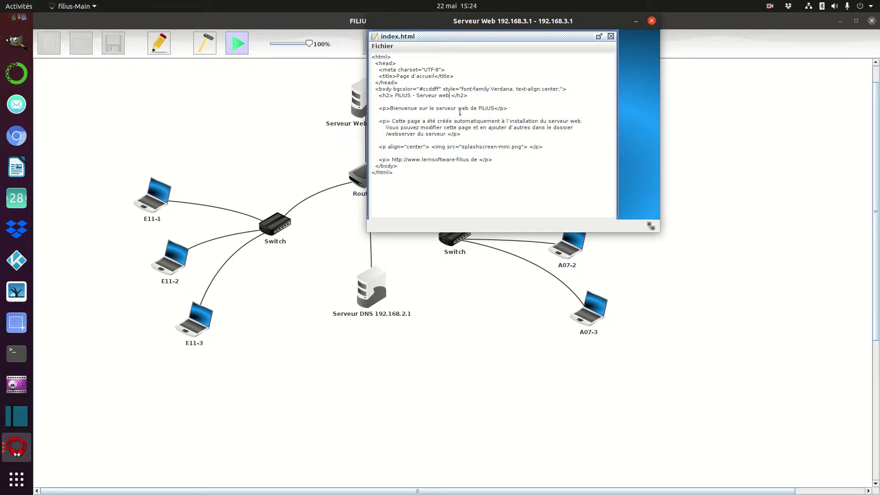
Change the ending of the welcome paragraph in index.html so it reads "Bienvenue sur le serveur web du Lycée Montaigne"
left_click_drag(478, 107, 495, 109)
key("BackSpace")
key("BackSpace")
key("BackSpace")
type("u Lycée Montaigne")
Delete the splashscreen-mini.png image paragraph from index.html, then save the file and close the editor
left_click(379, 146)
left_click(546, 146, "shift")
key("BackSpace")
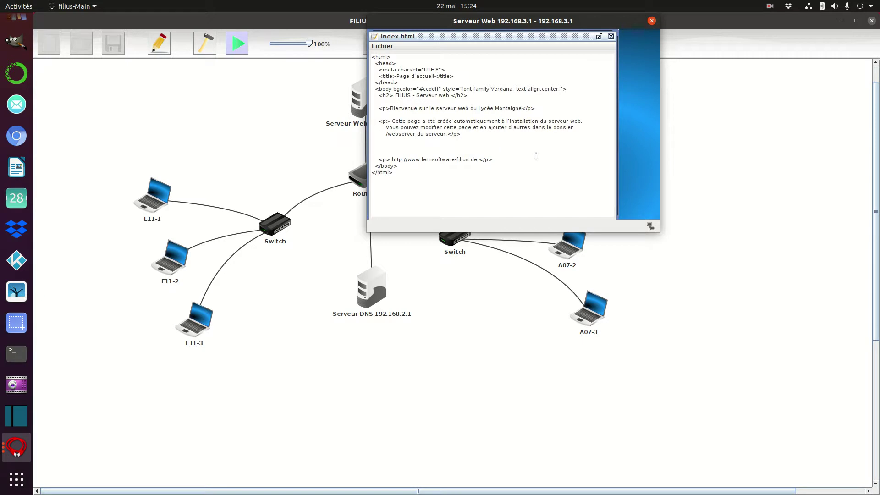
left_click(385, 46)
left_click(389, 74)
left_click(611, 37)
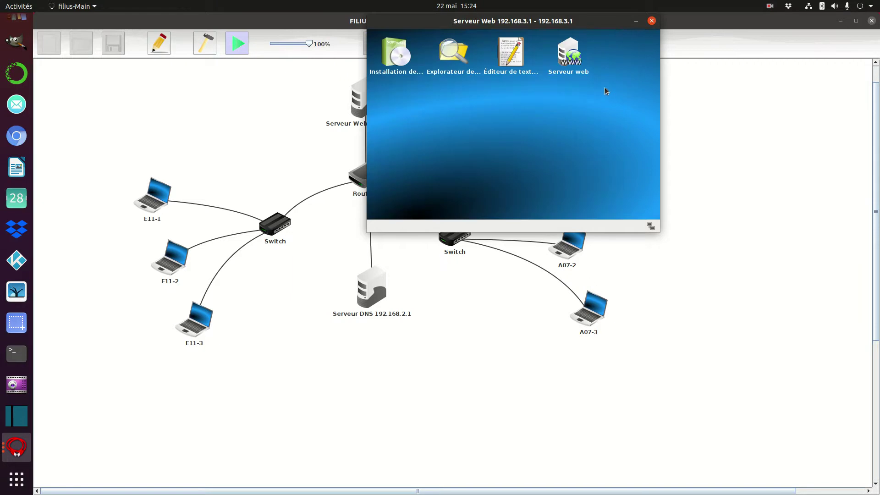
Check the running Serveur web application on the Serveur Web computer and close it again
left_click(573, 54)
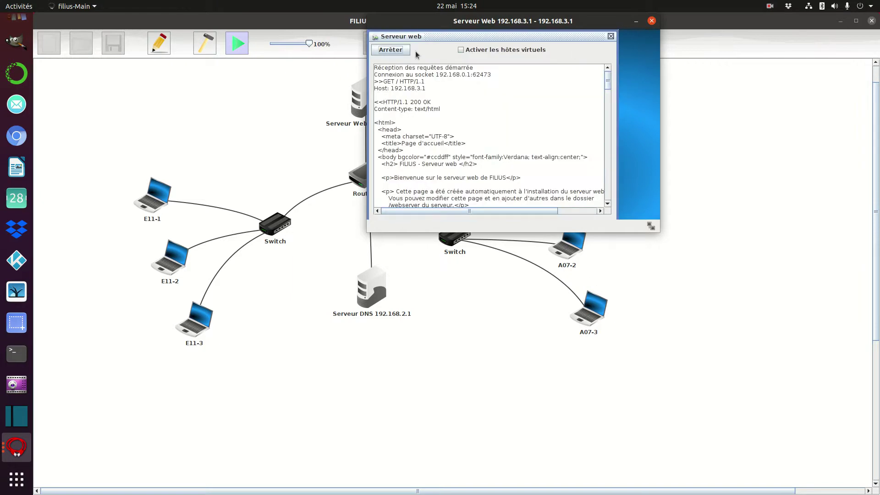
left_click(611, 36)
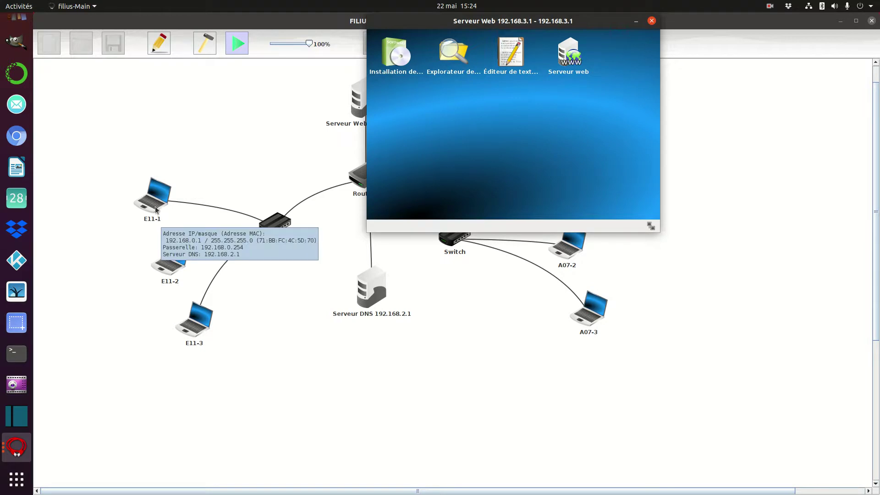
Install Navigateur web on the E11-2 computer, closing its open application beforehand
mouse_move(171, 275)
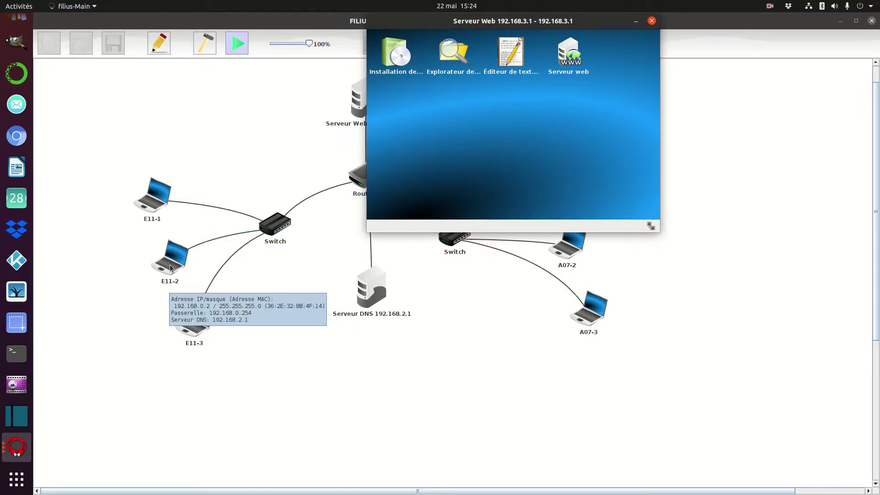
left_click(170, 268)
left_click(277, 37)
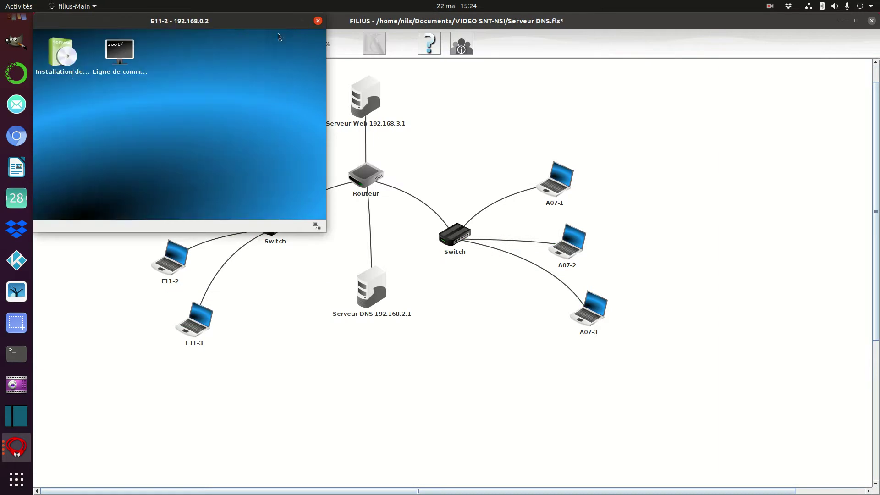
left_click(70, 67)
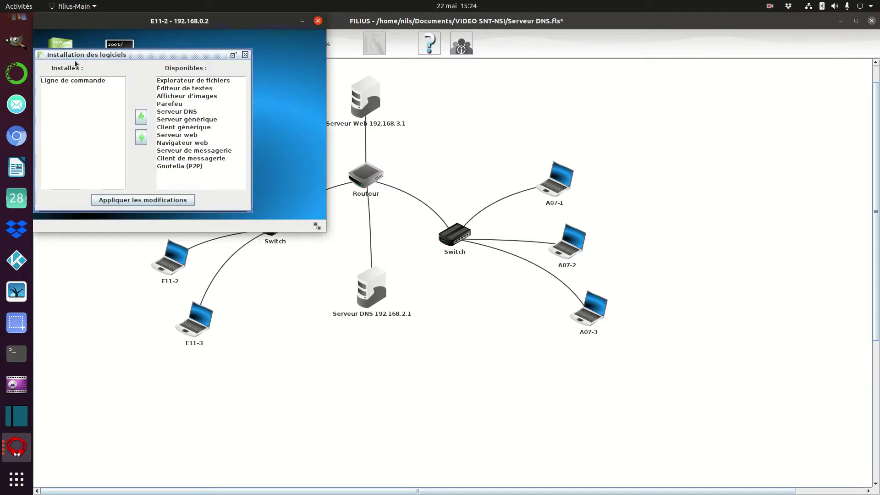
left_click(179, 143)
left_click(141, 116)
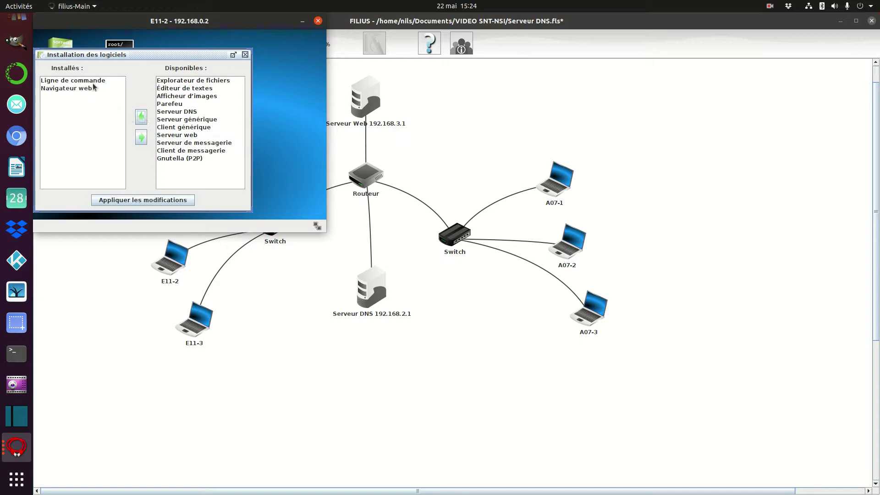
left_click(135, 200)
left_click(178, 53)
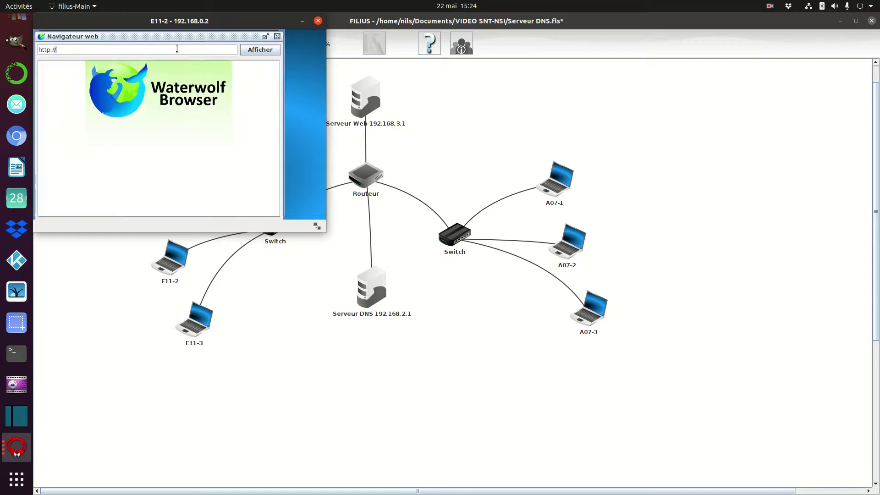
type("192.168.3.1")
key("Return")
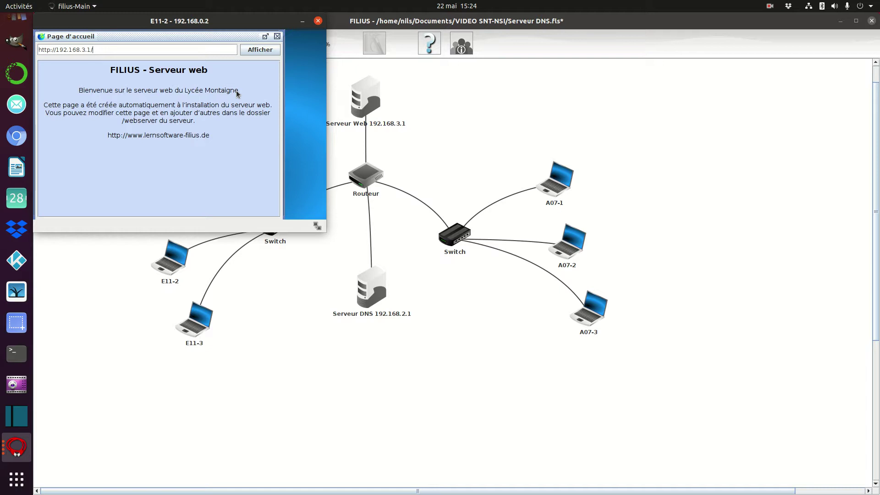
left_click(376, 295)
left_click(136, 113)
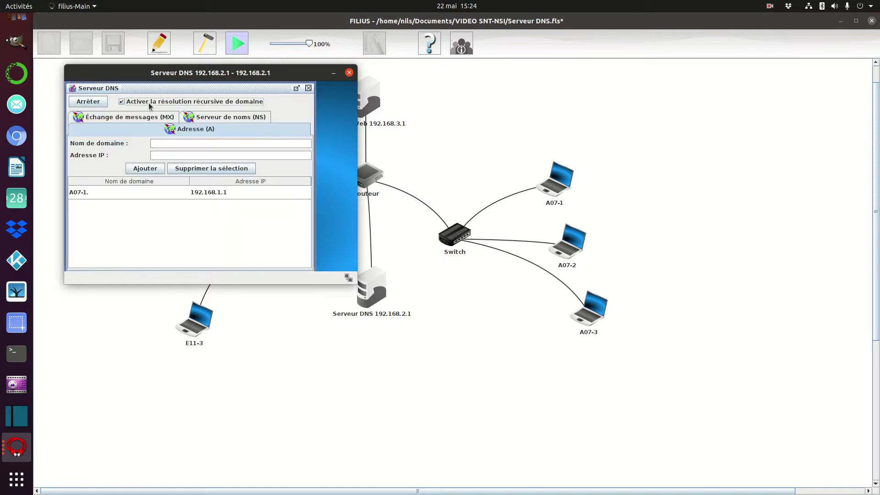
left_click(158, 143)
type("www.ontaigne")
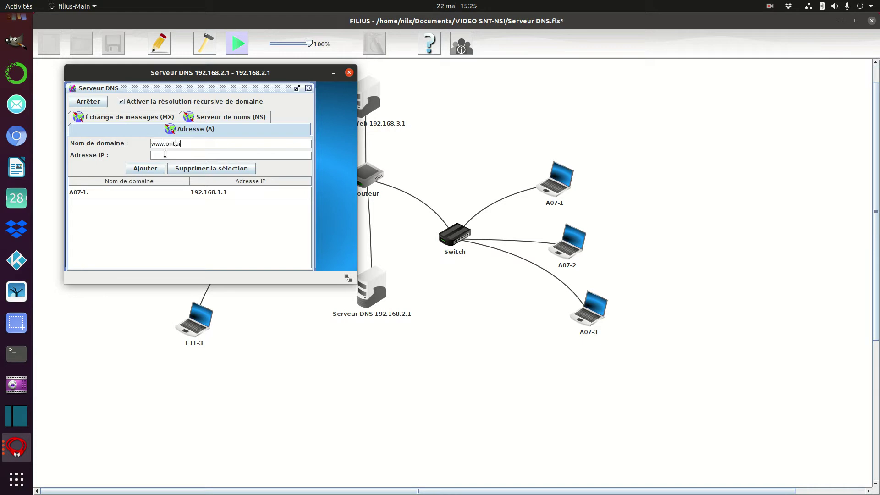
key("BackSpace")
key("BackSpace")
key("BackSpace")
key("BackSpace")
key("BackSpace")
key("BackSpace")
type("montaigne")
left_click_drag(229, 67, 210, 190)
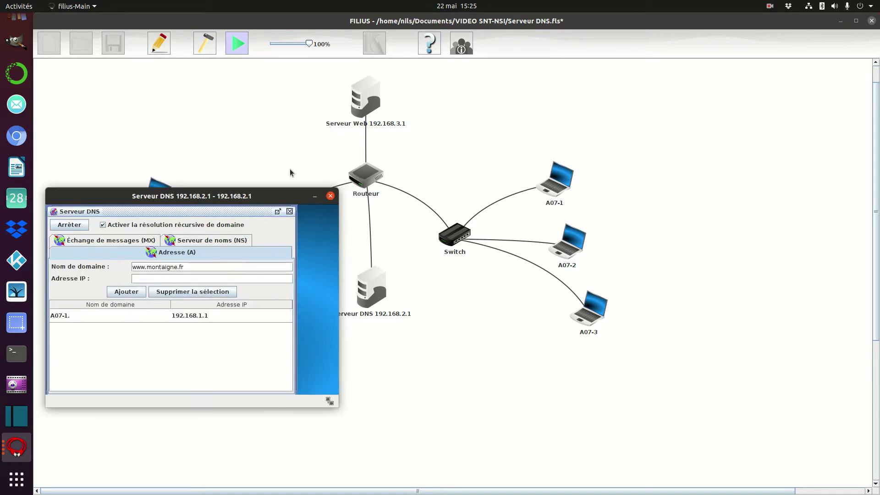
type("192.168.3.1")
left_click(115, 294)
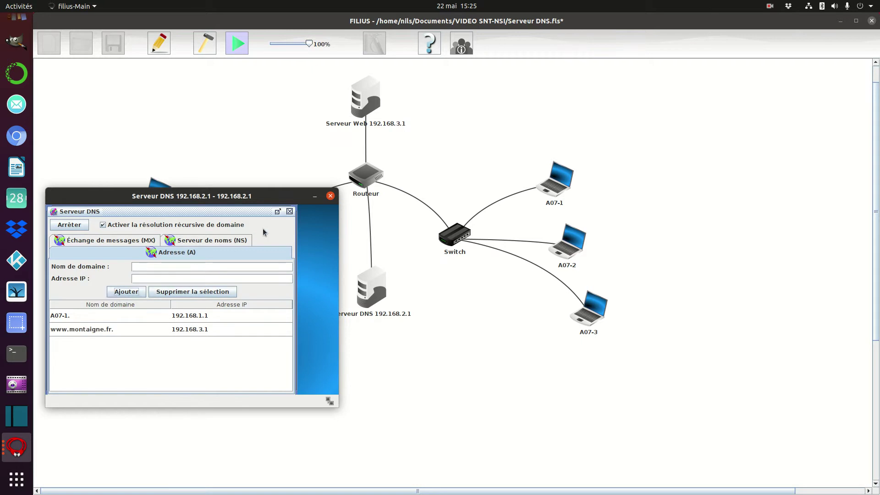
left_click(330, 196)
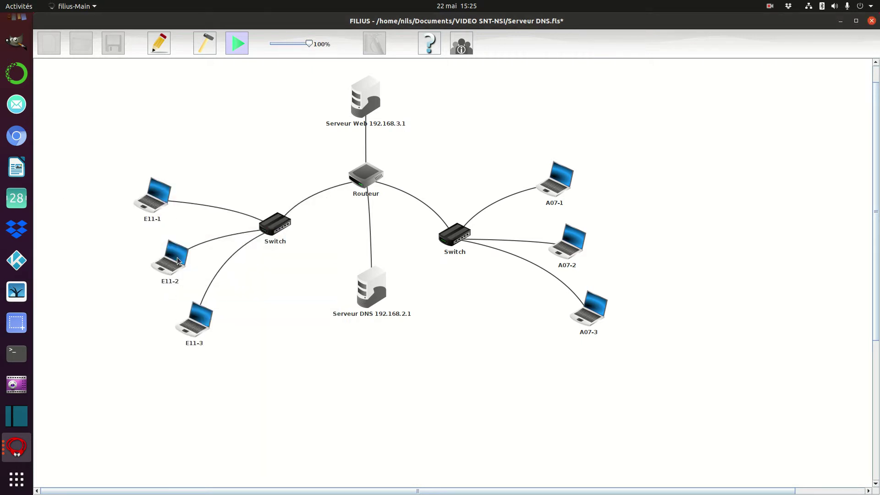
left_click(177, 260)
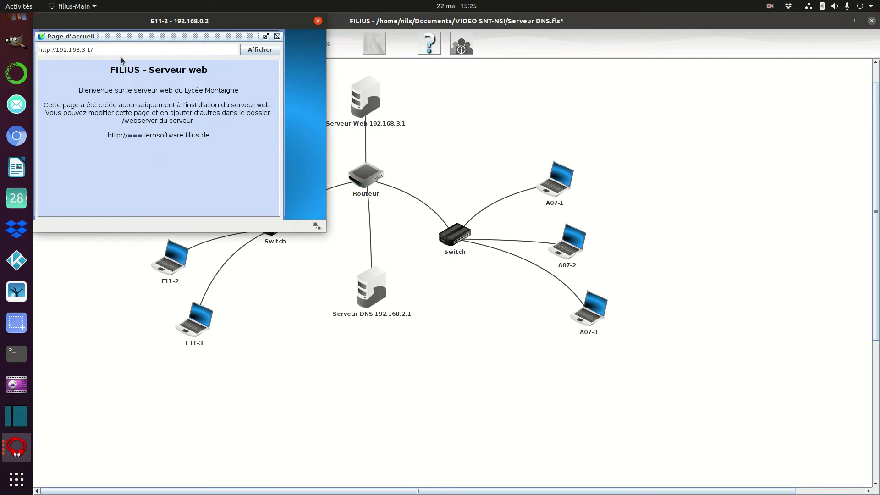
left_click_drag(55, 50, 109, 49)
type("www.montaigne")
Install Navigateur web on the E11-3 computer
left_click(199, 330)
left_click_drag(686, 262, 601, 127)
double_click(527, 155)
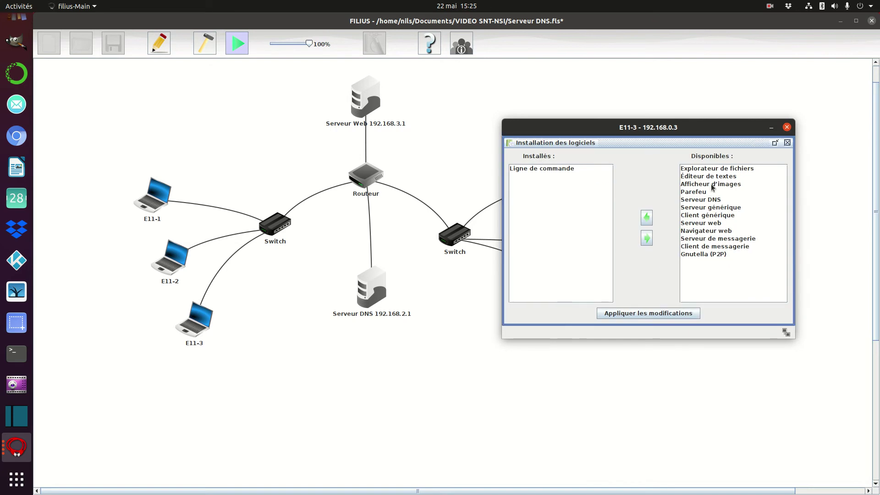
left_click(711, 233)
left_click(646, 216)
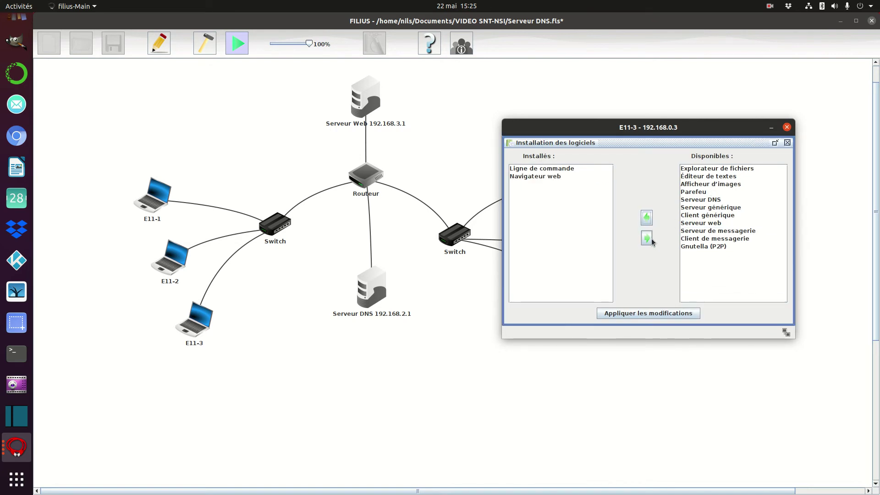
left_click(647, 313)
double_click(646, 156)
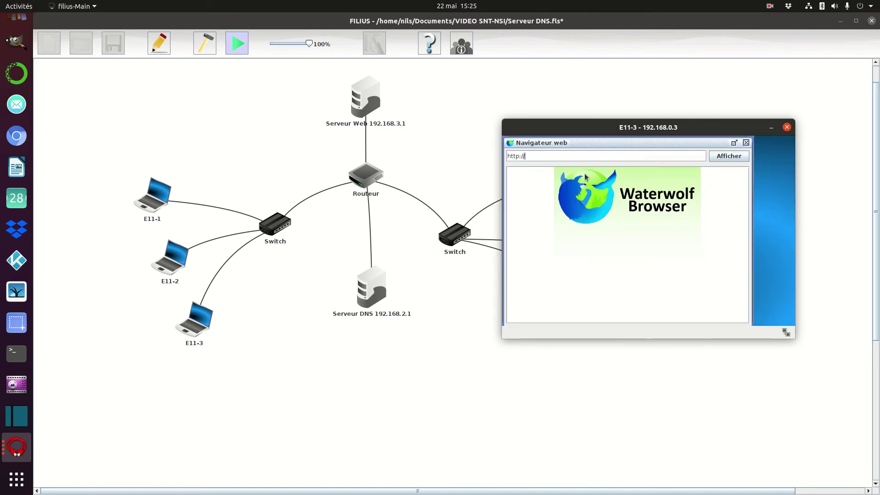
type("www.montaigne.fr/")
key("Return")
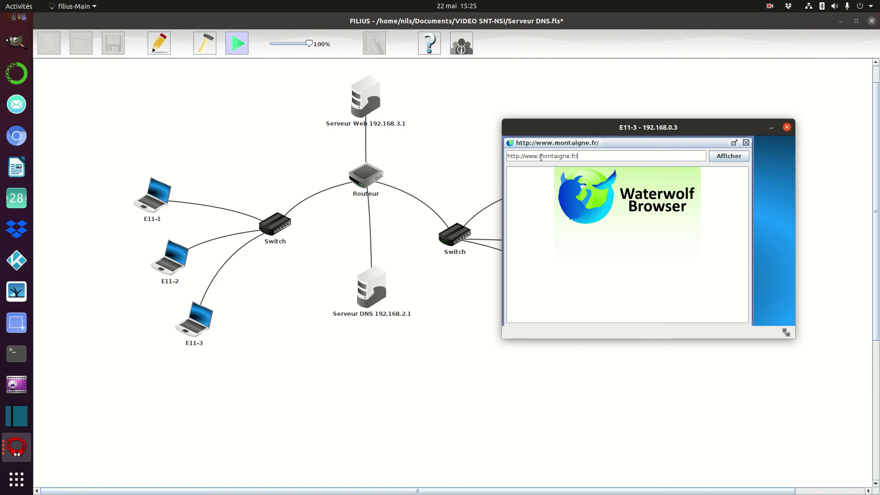